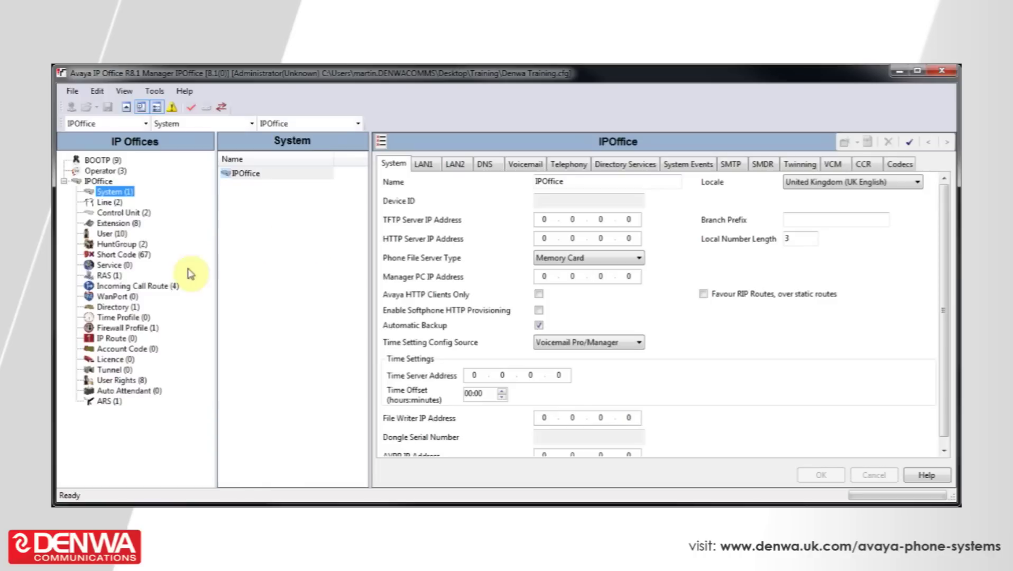
Show the empty Time Profile (0) list in the IP Offices tree
click(123, 318)
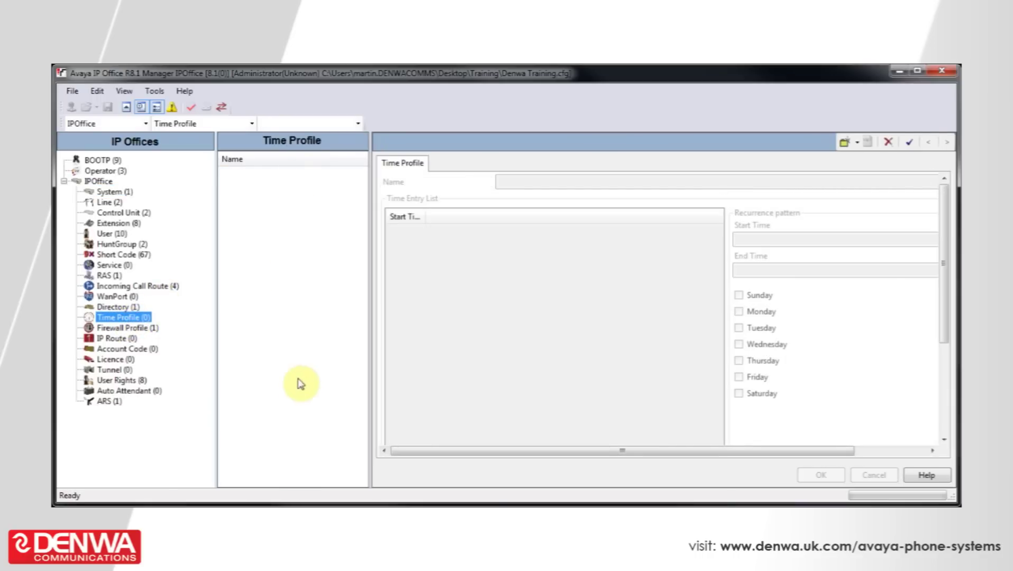
Add a new time profile named 'Working Hours' and confirm it
right_click(299, 272)
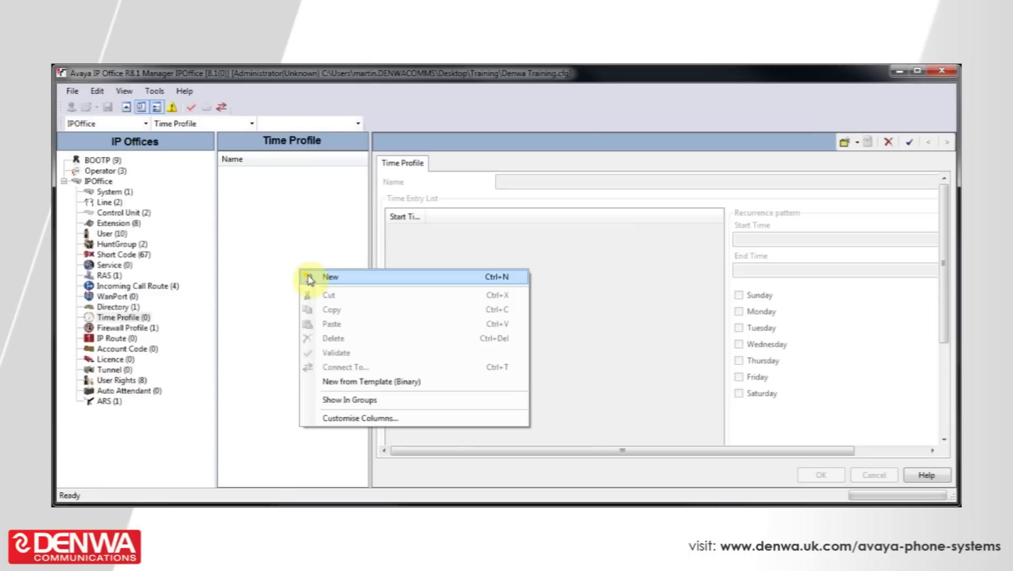
click(309, 278)
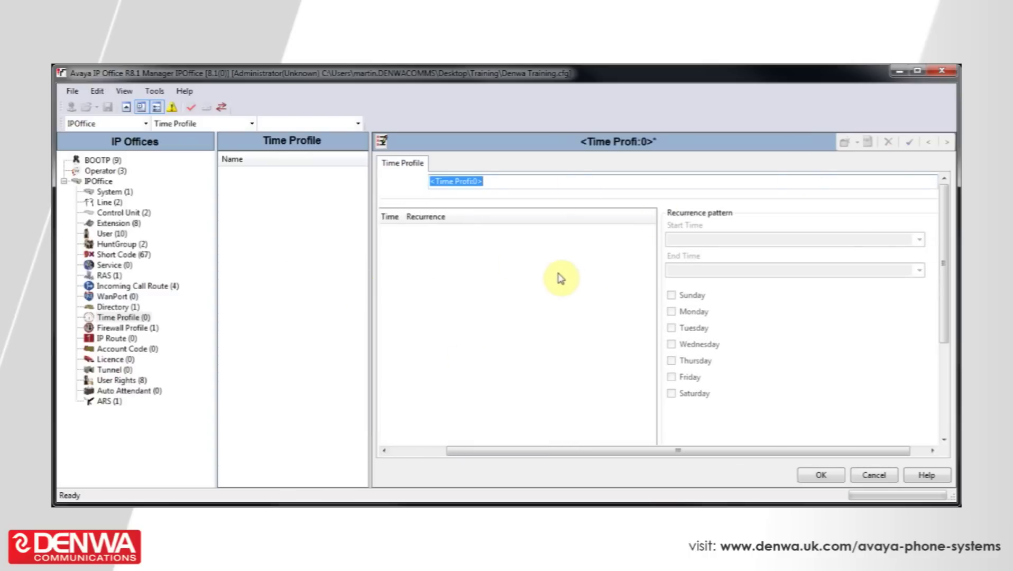
text(Wor)
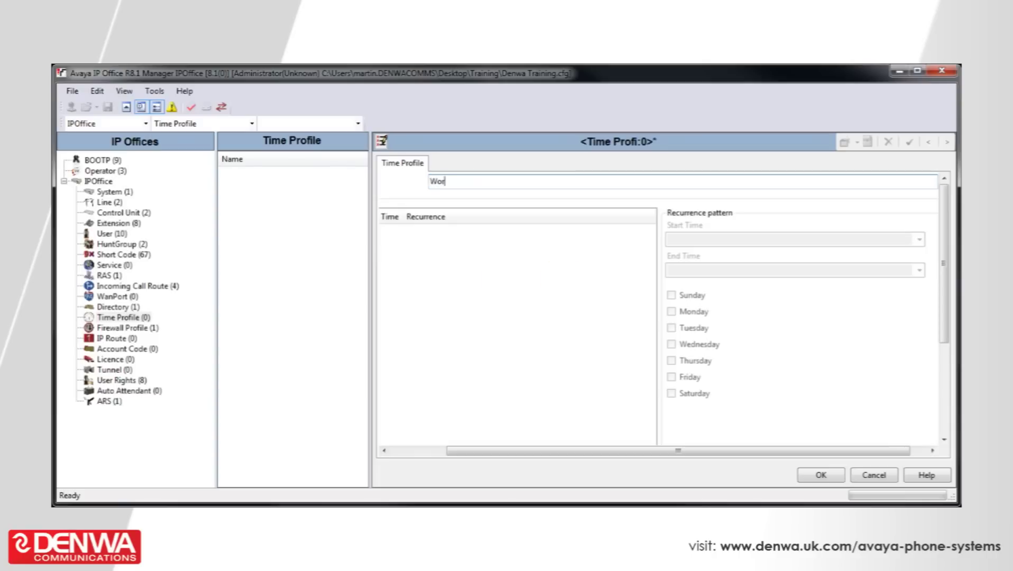
text(king Hours)
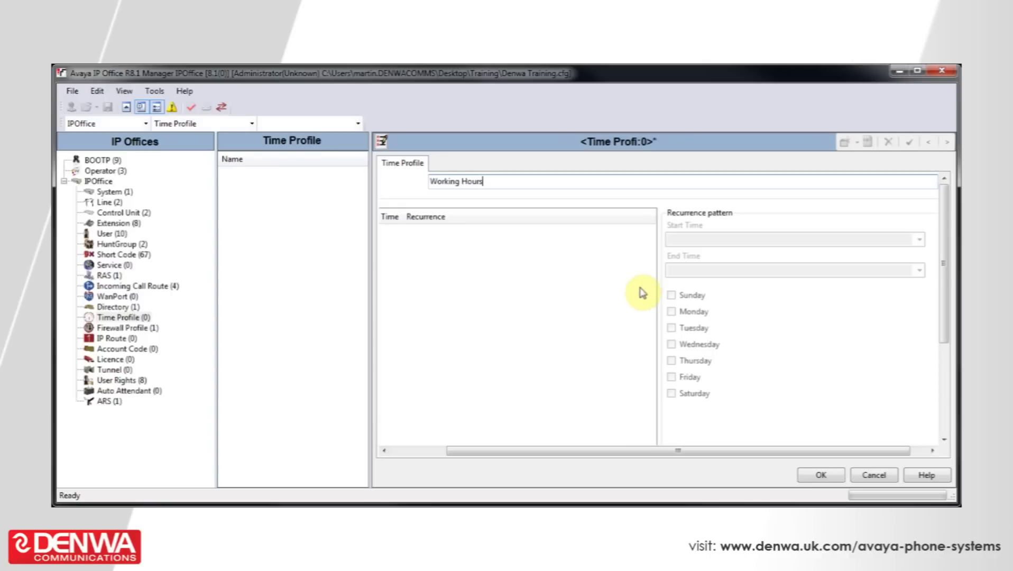
click(804, 473)
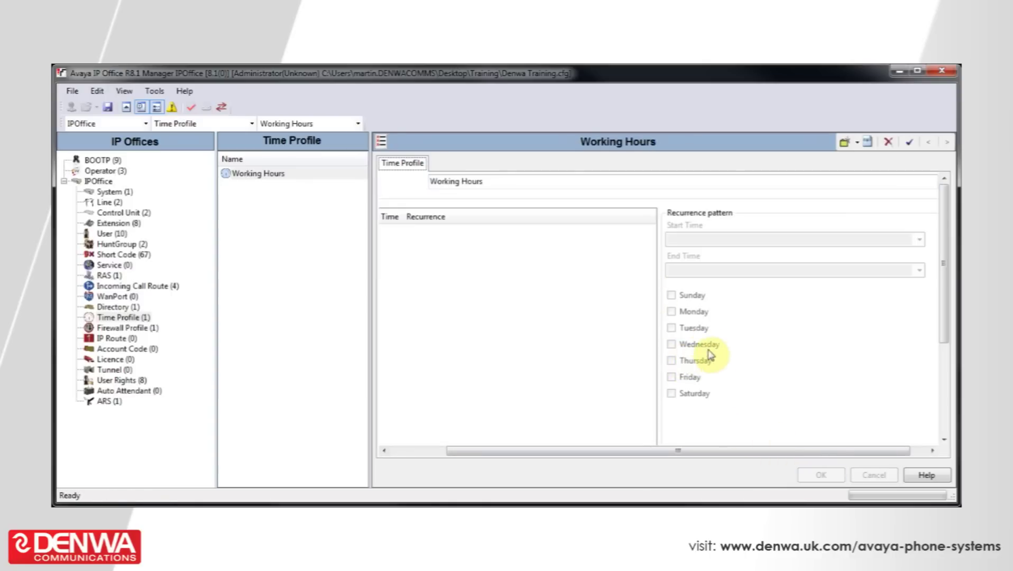
right_click(478, 267)
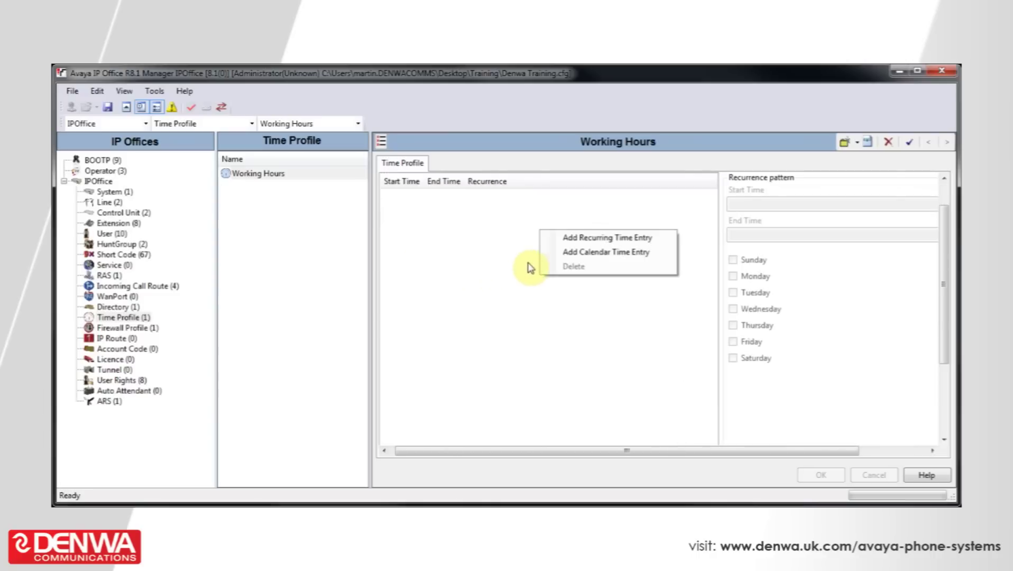
Add a recurring entry from 09:00 to 16:59 with Sunday and Saturday unchecked
click(606, 239)
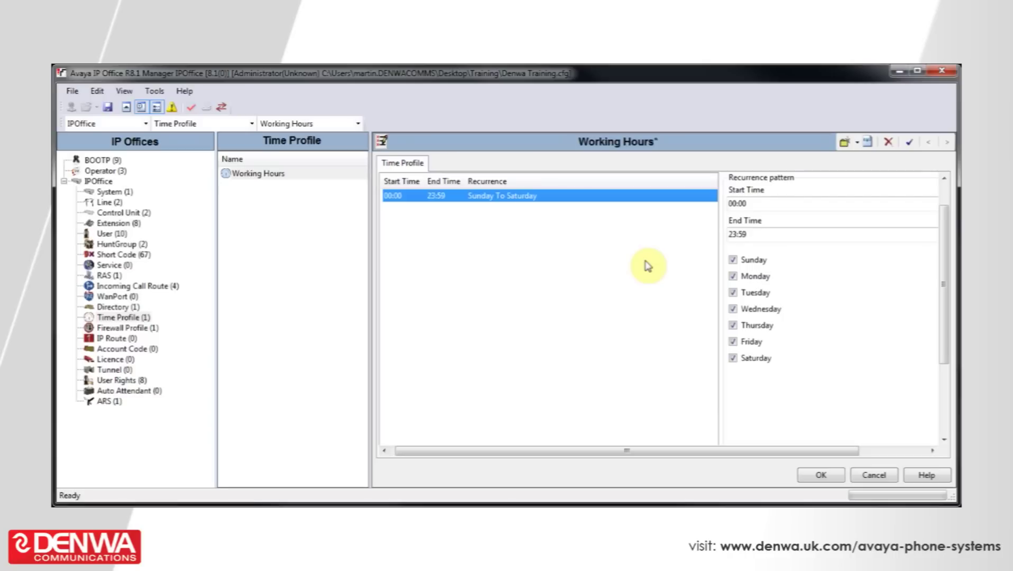
double_click(755, 204)
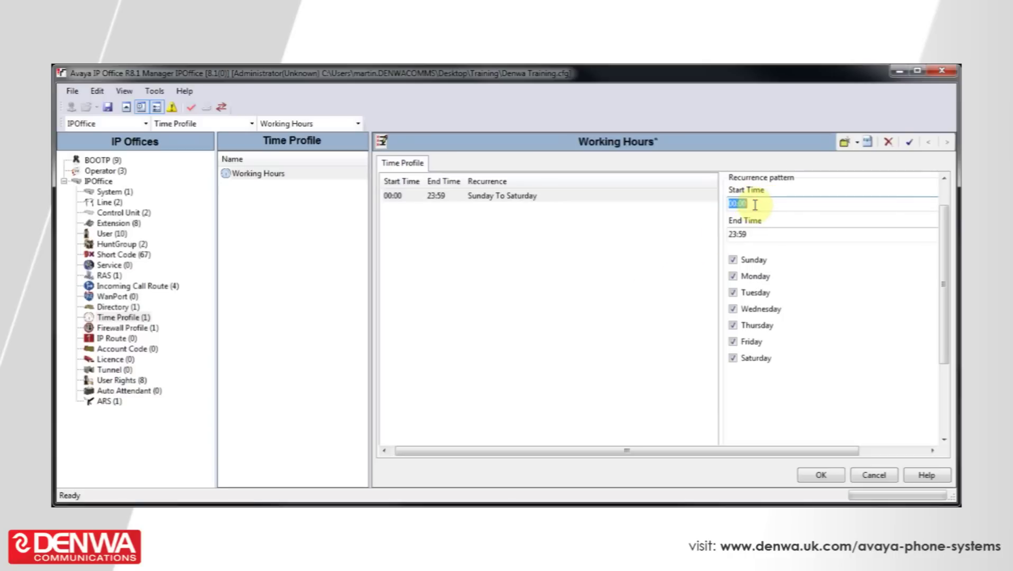
text(09:00)
click(748, 235)
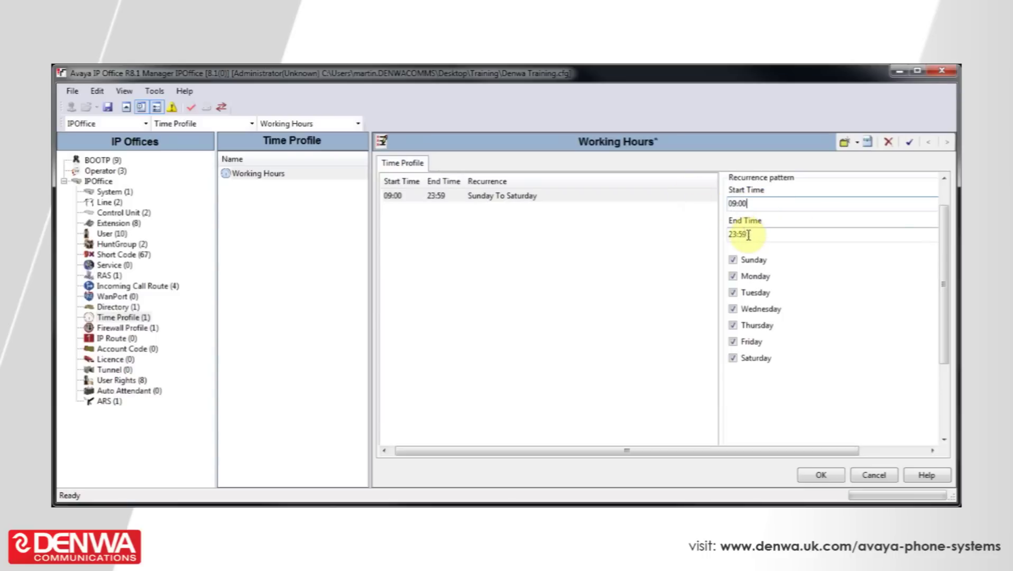
double_click(749, 234)
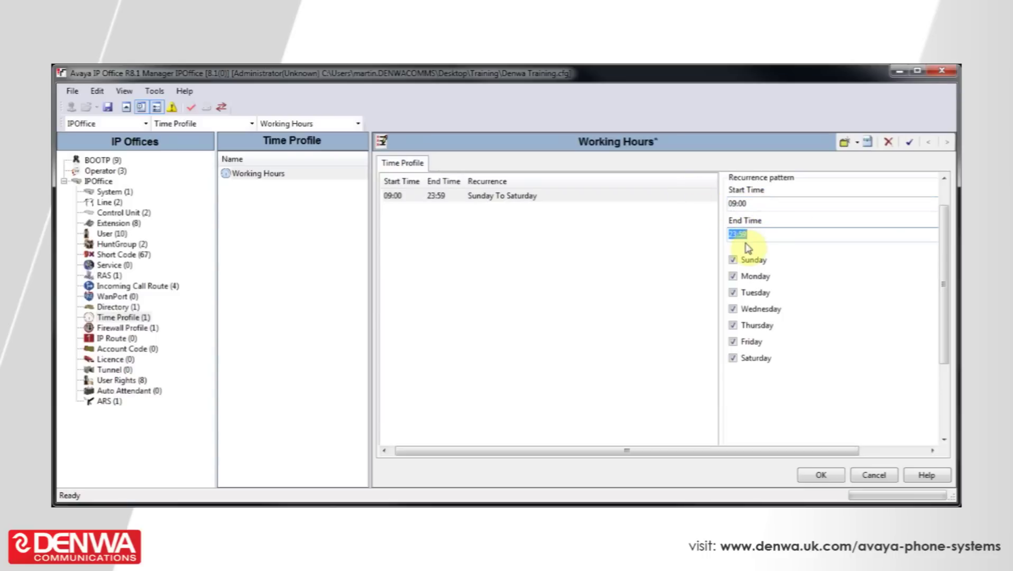
text(16:59)
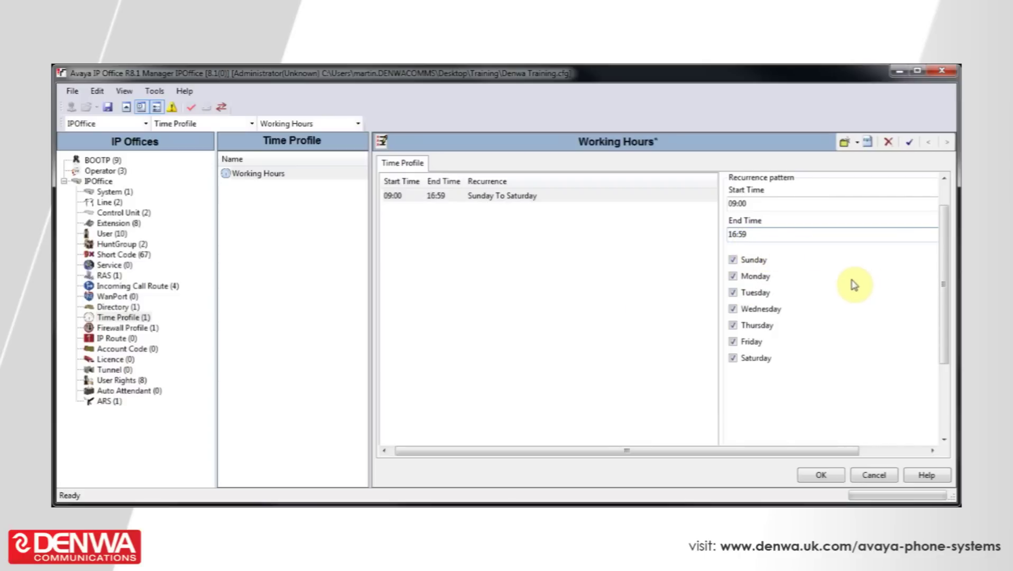
click(733, 261)
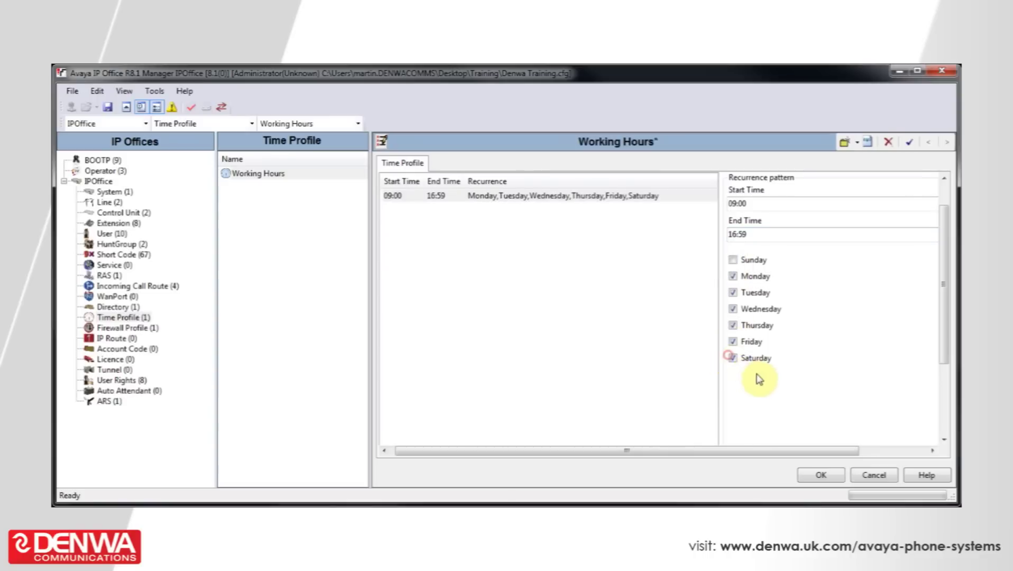
click(732, 360)
click(733, 364)
click(734, 364)
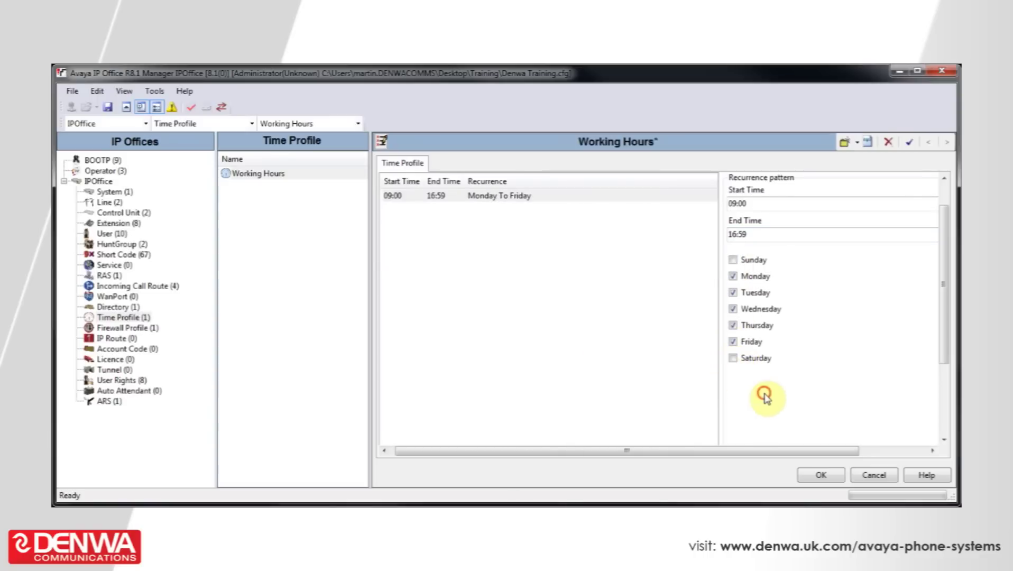
click(821, 475)
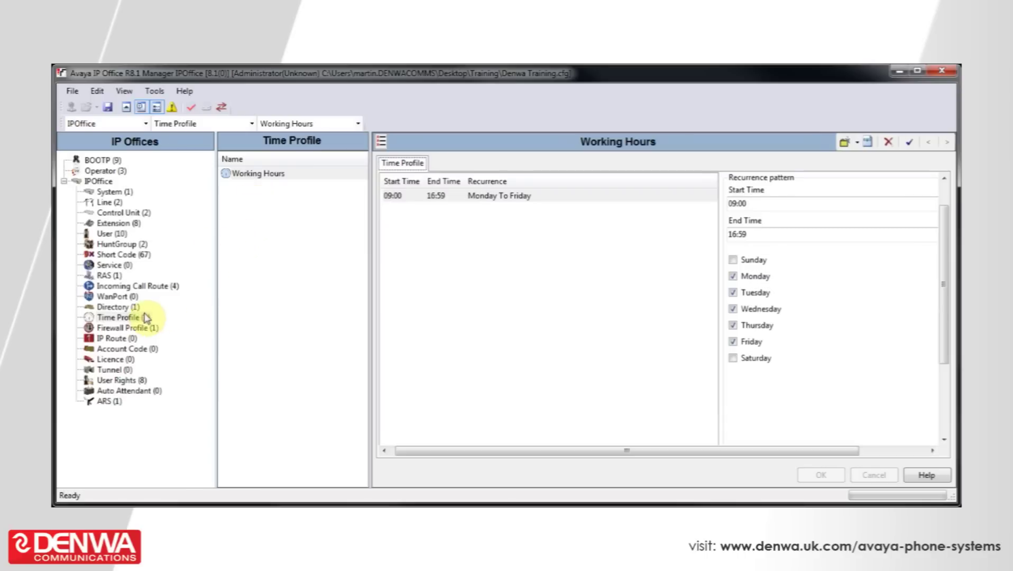
click(129, 286)
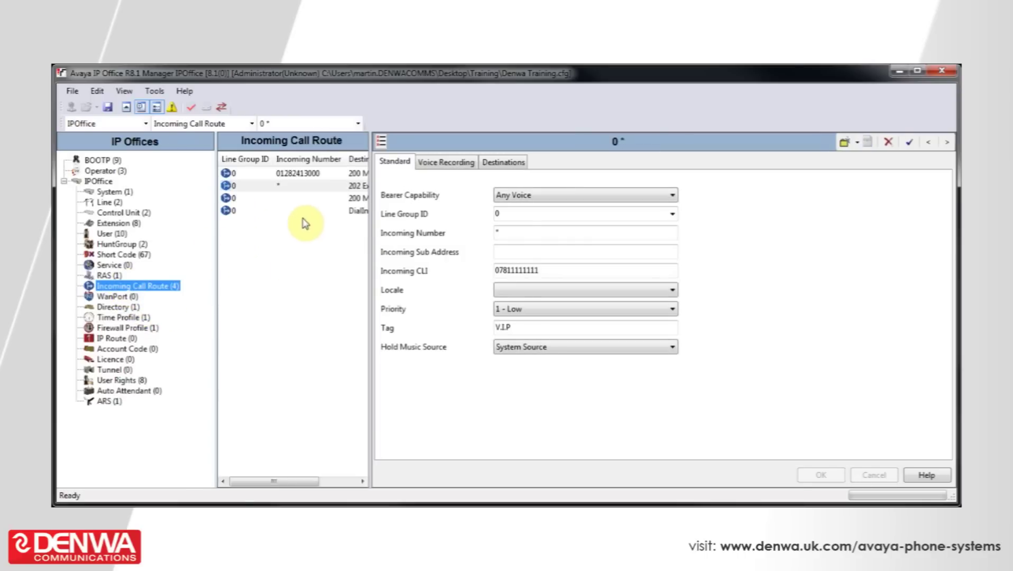
Select the Main Sales route under Incoming Call Route (4)
click(305, 177)
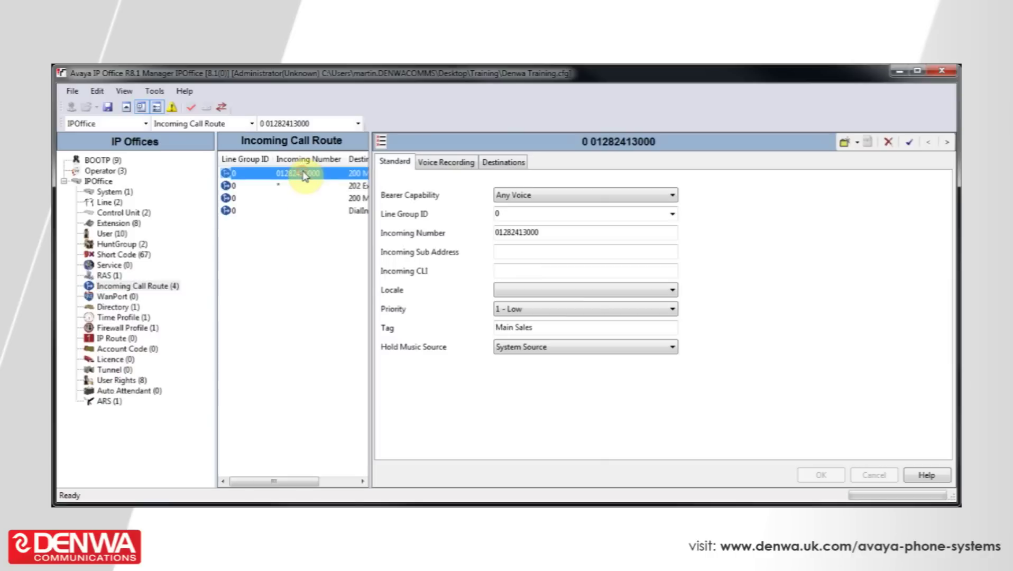
click(497, 270)
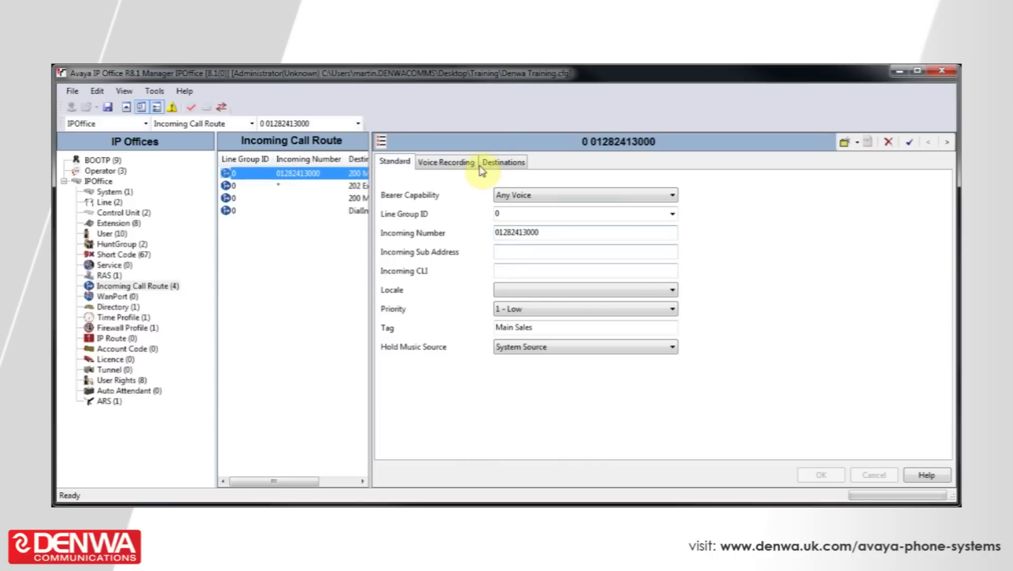
Change the Default Value destination from 200 Main to 201 Bob and confirm
click(503, 162)
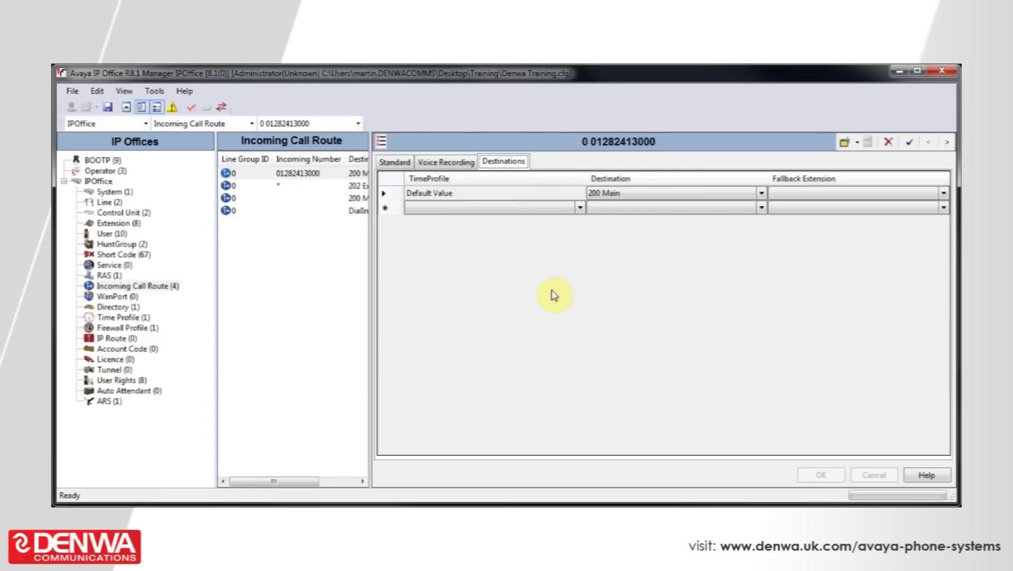
click(612, 195)
click(761, 197)
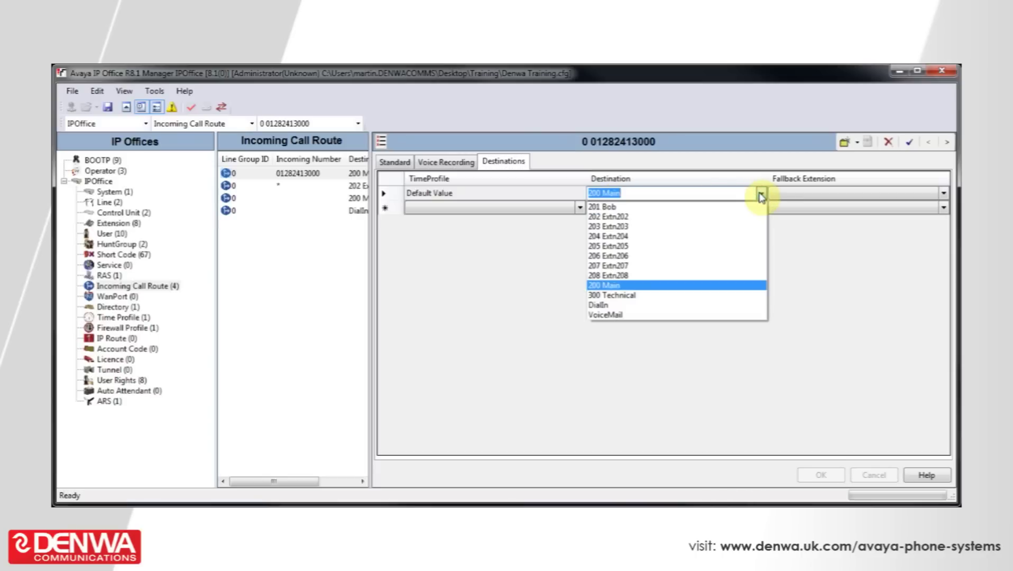
click(735, 207)
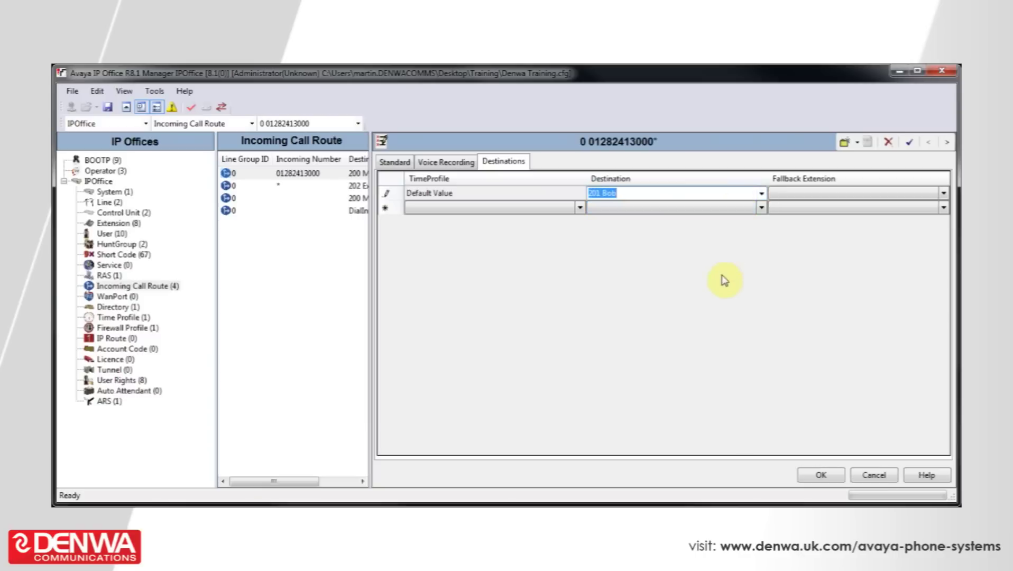
click(824, 476)
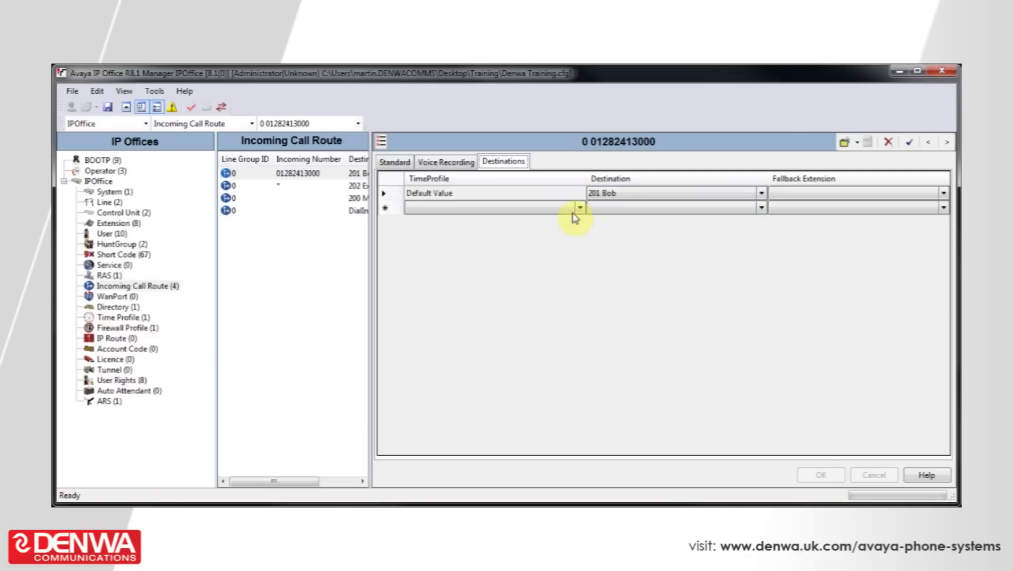
Add a destination row with time profile Working Hours sending calls to 200 Main
click(444, 212)
click(552, 212)
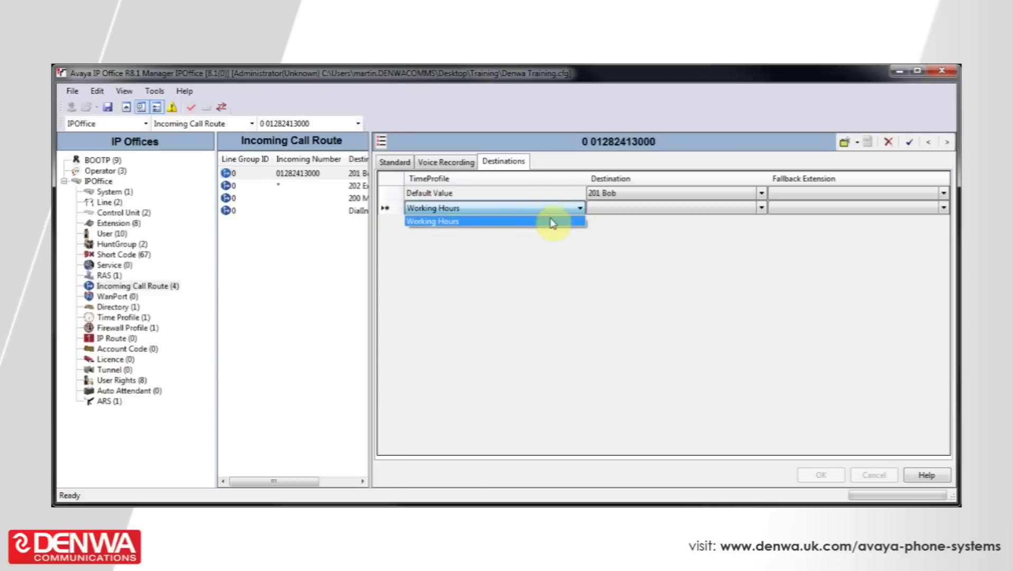
click(551, 222)
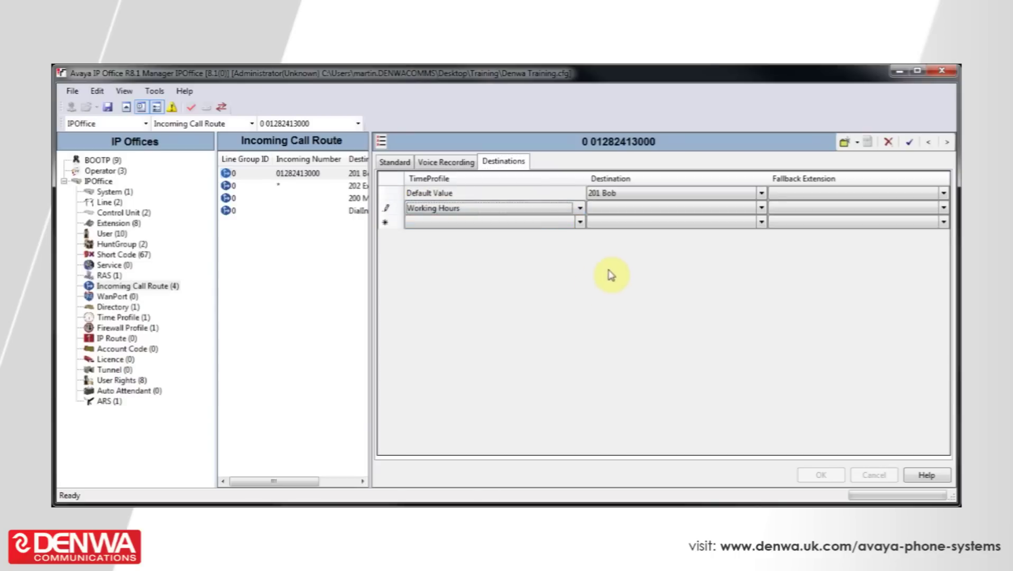
click(762, 208)
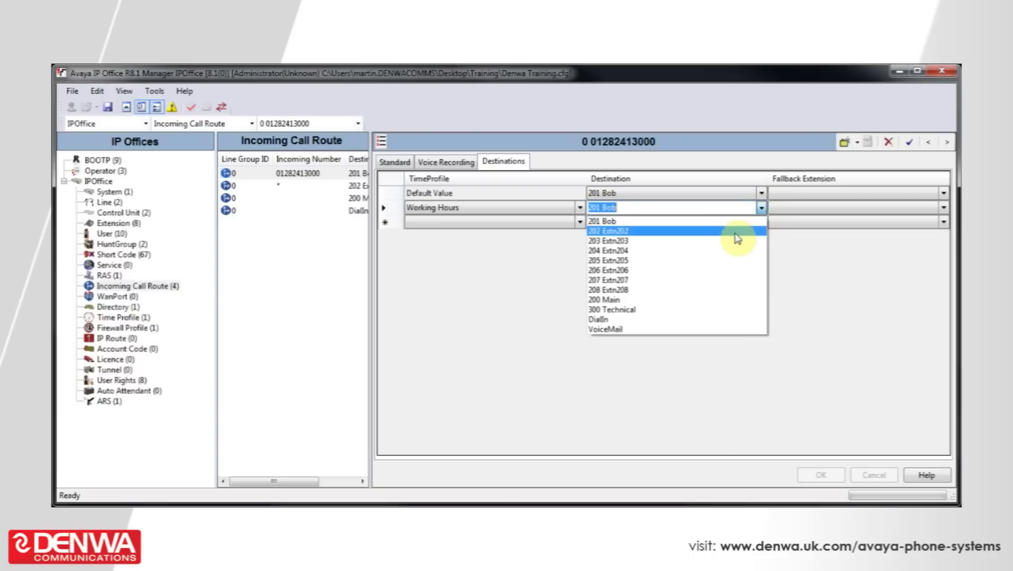
click(682, 299)
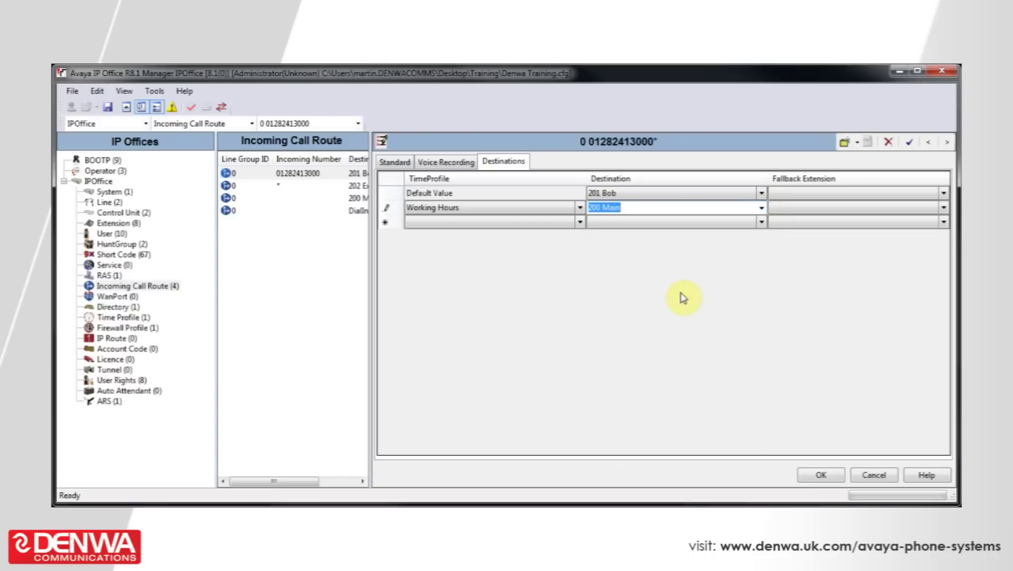
click(810, 475)
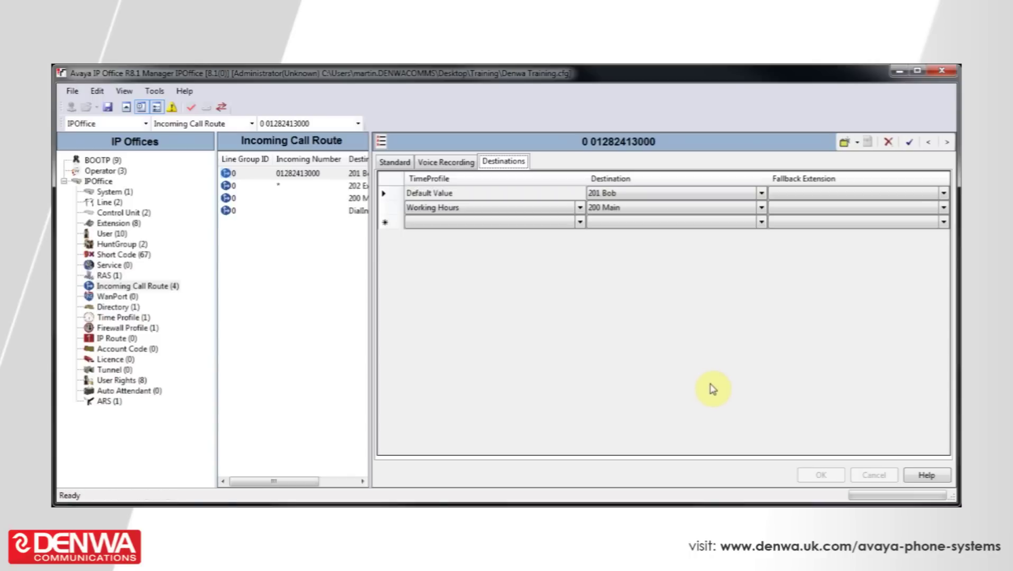
Save the configuration file with the new time profile and Main Sales routing
click(109, 112)
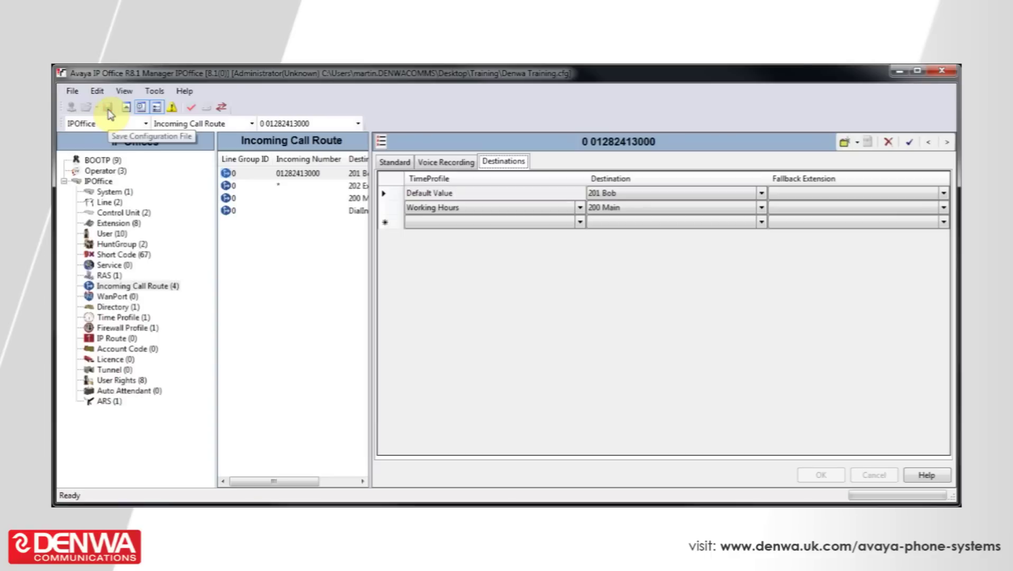